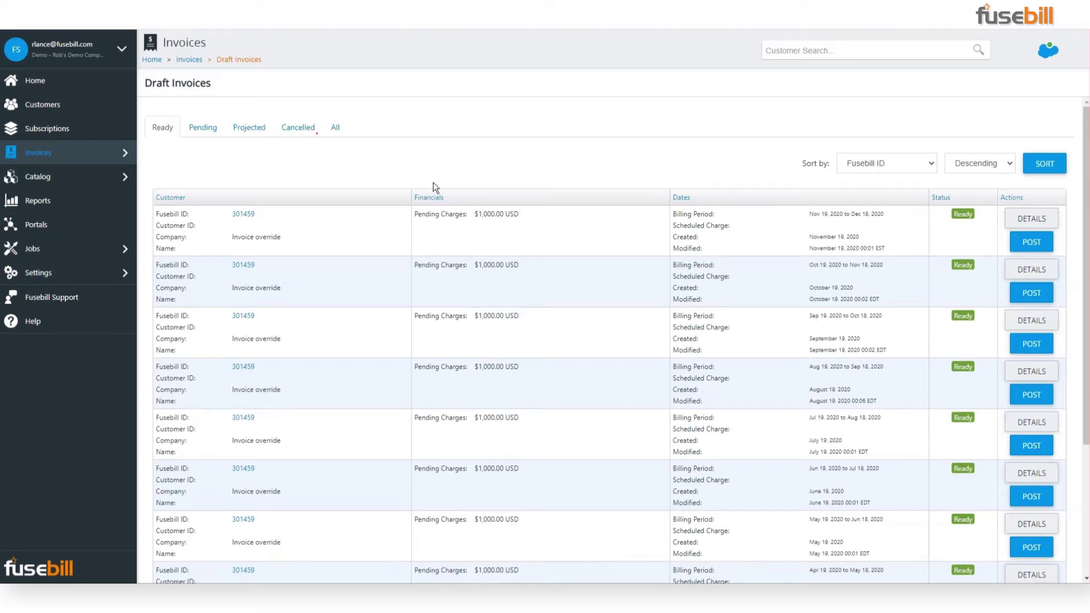
Review the account-wide draft invoices with Pending and Ready status, and open the Projected list
left_click(216, 133)
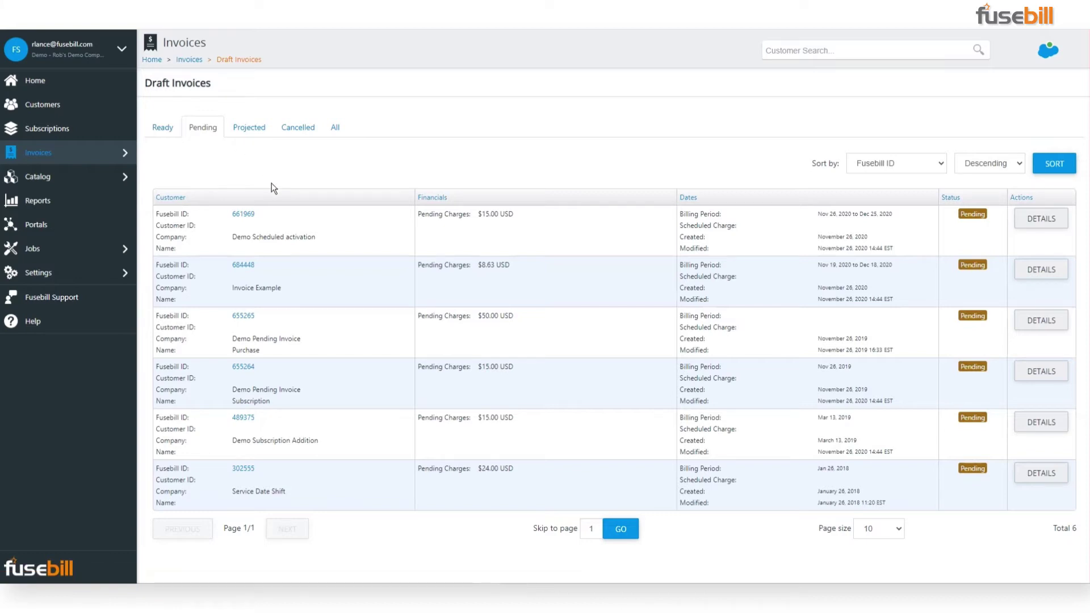
left_click(168, 134)
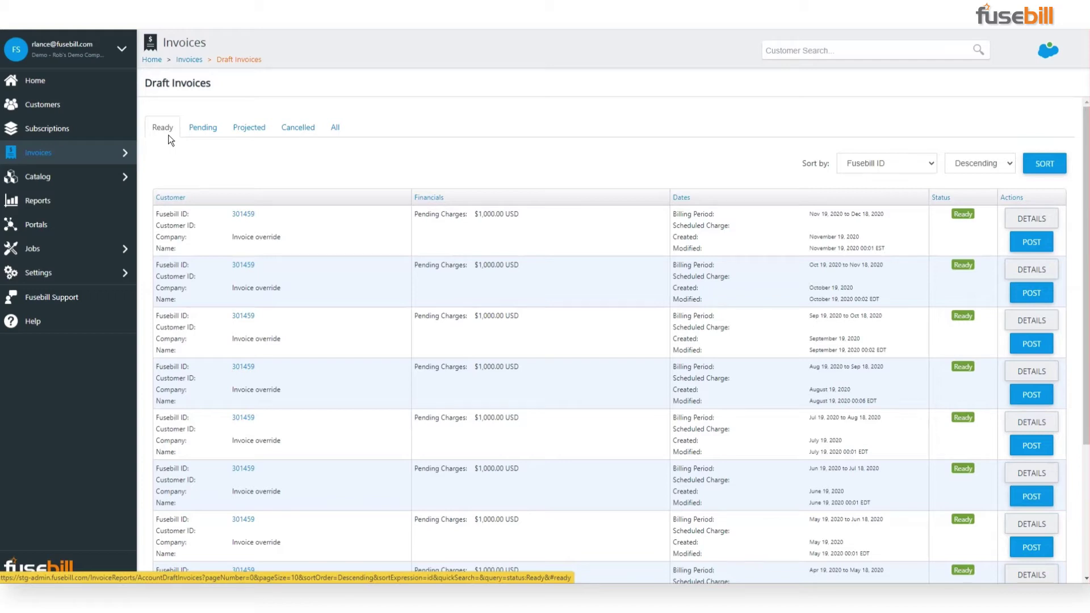
left_click(248, 128)
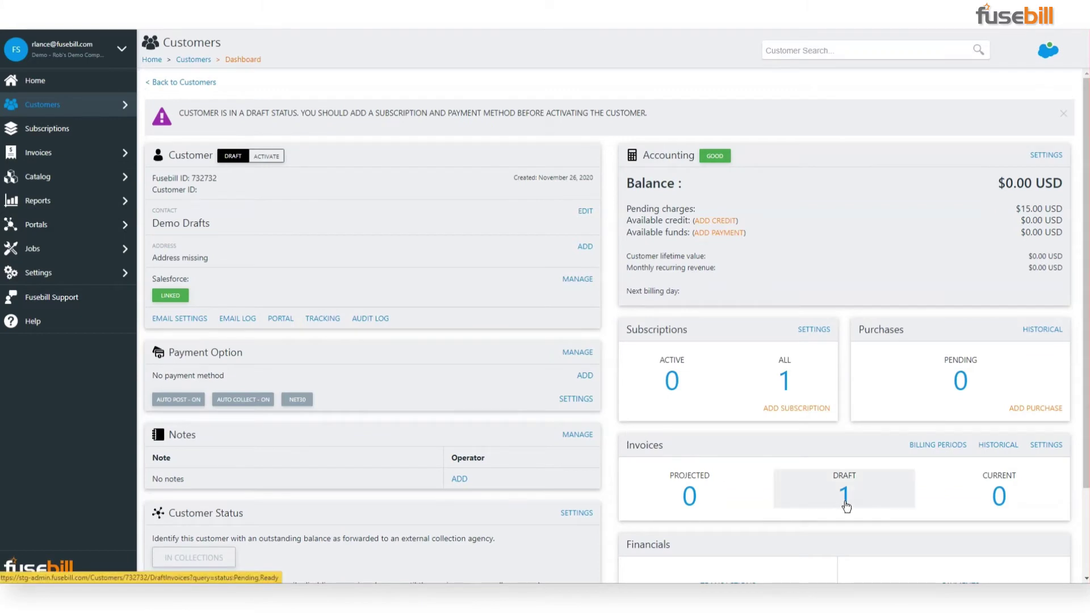
Examine the products of the Basic Plan in the Demo Drafts customer's full subscription list, and return to the dashboard
left_click(792, 391)
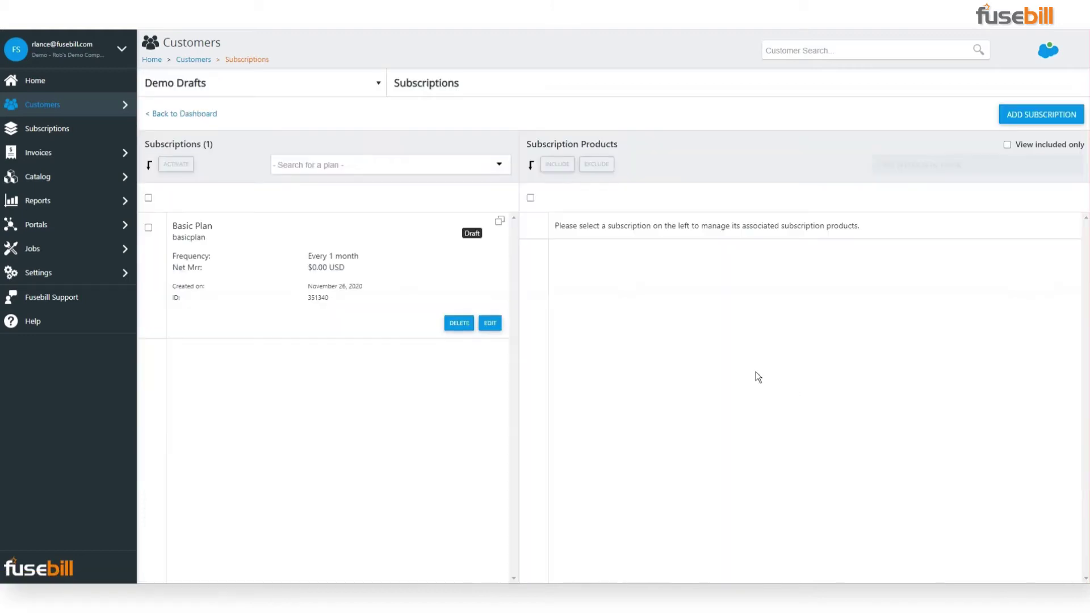
left_click(390, 287)
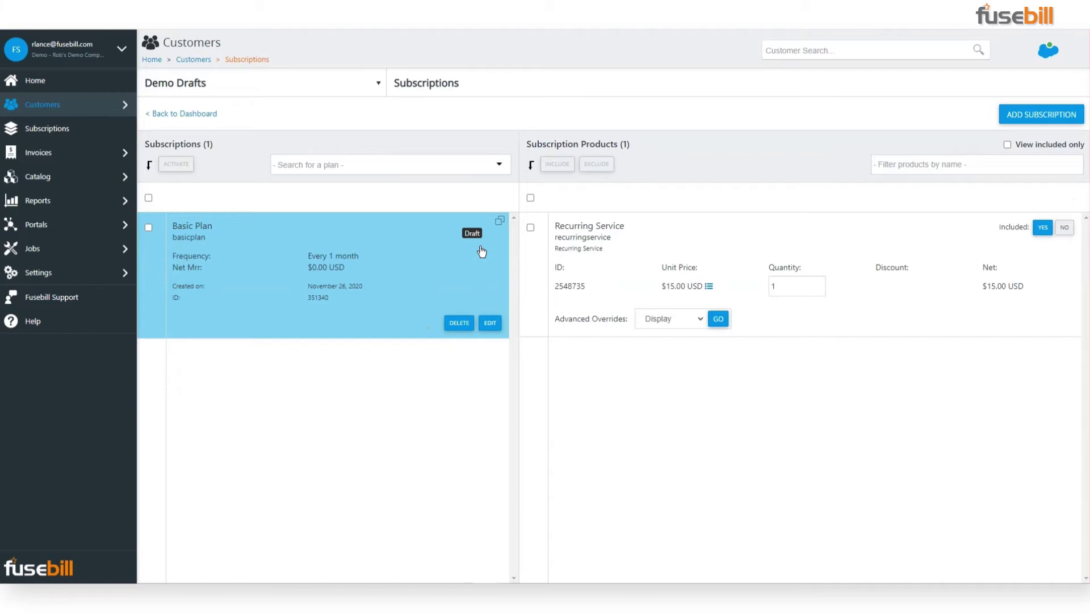
left_click(187, 115)
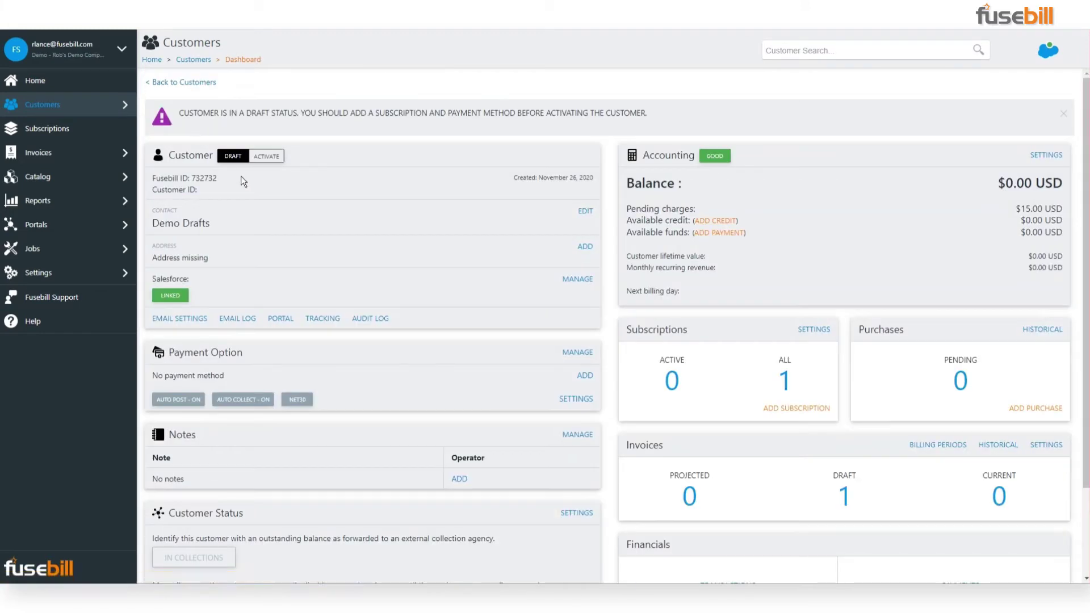
Examine the details of the customer's draft invoice, and return to the customer dashboard
left_click(817, 489)
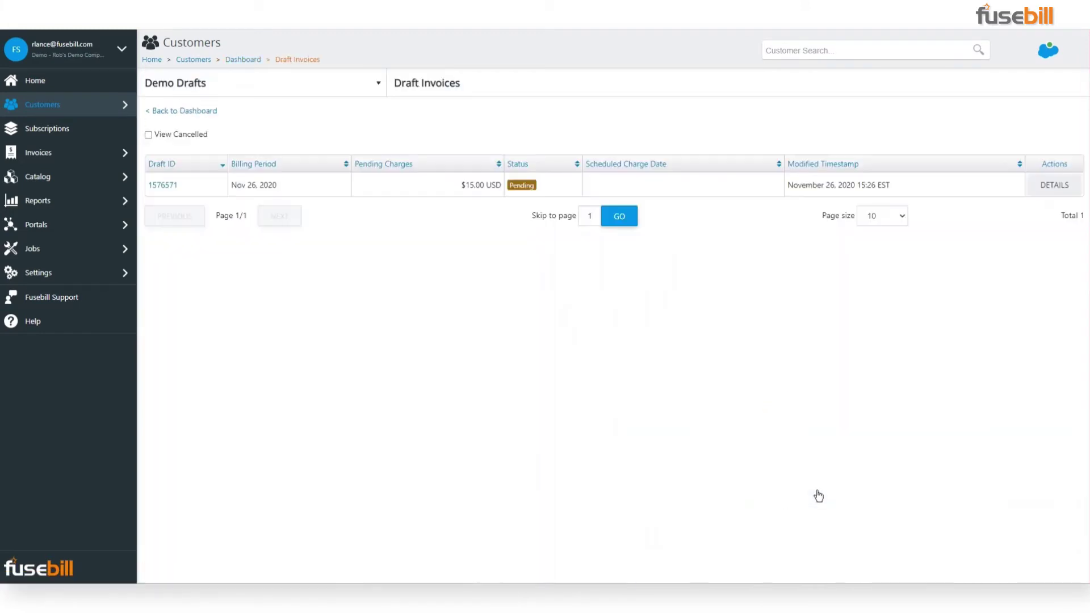
left_click_drag(566, 190, 510, 189)
left_click(1055, 186)
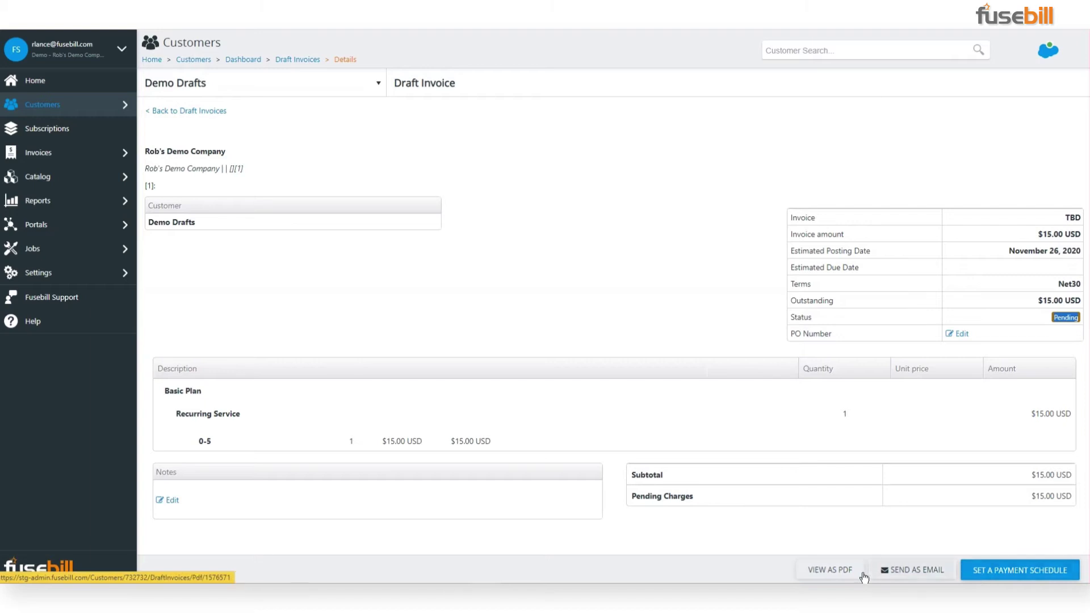
left_click(209, 112)
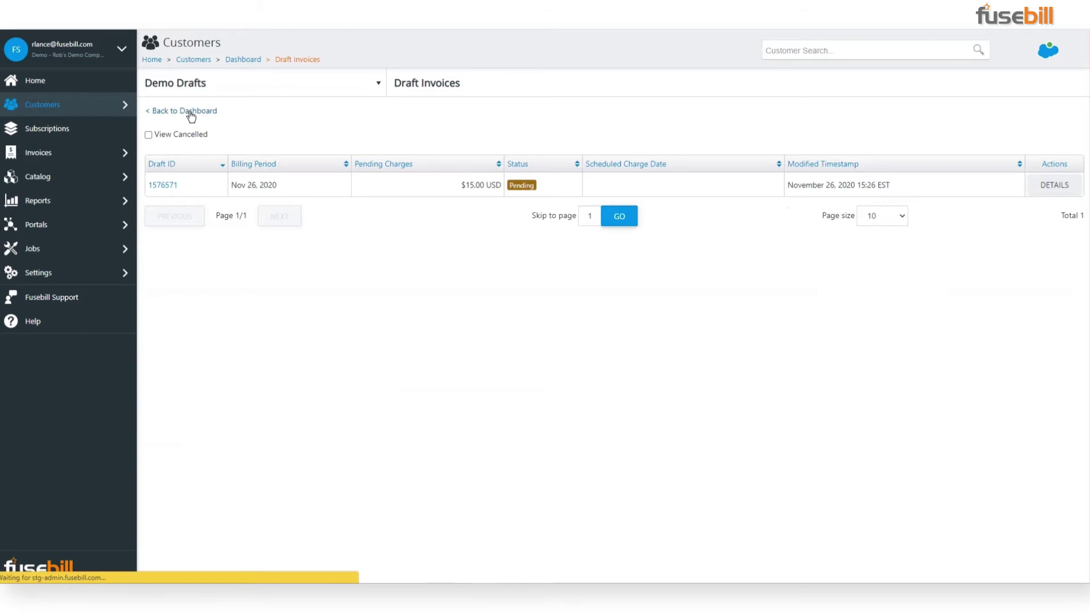
left_click(190, 110)
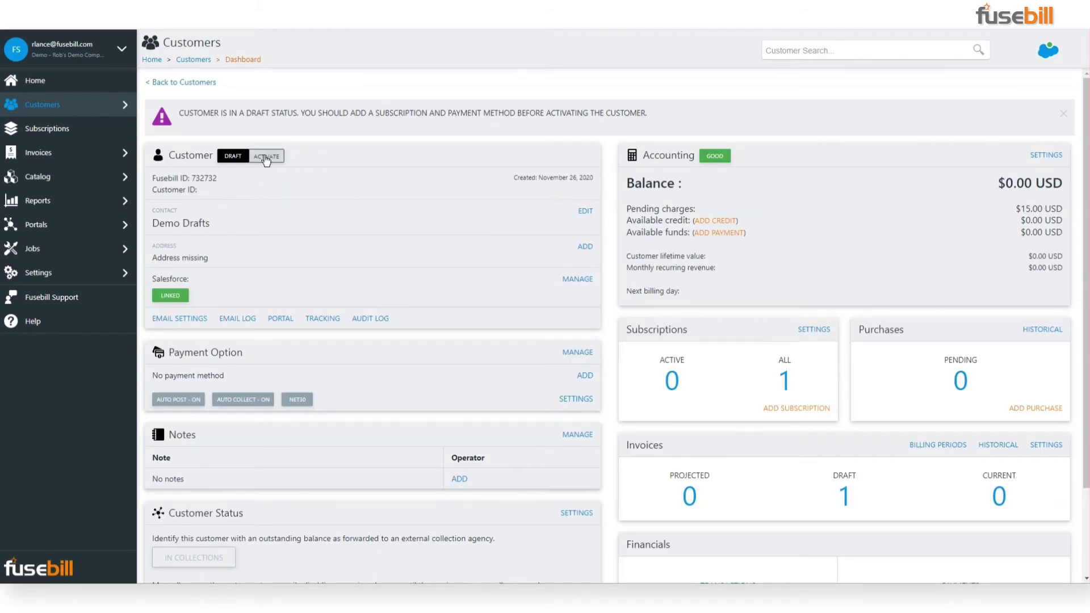
Activate the Demo Drafts customer without auto-posting the invoice
left_click(266, 159)
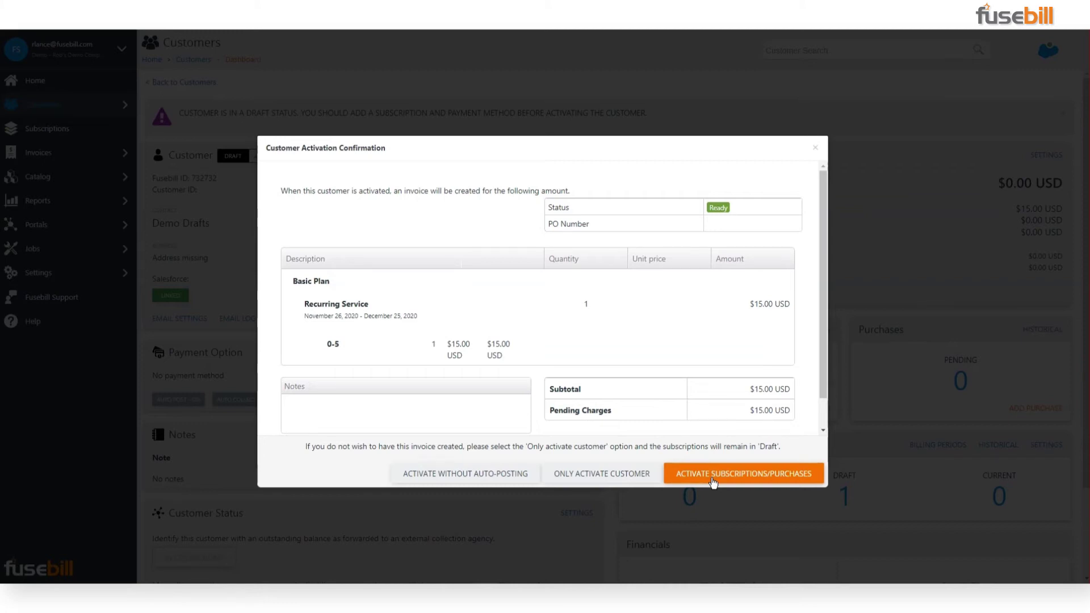
left_click(502, 475)
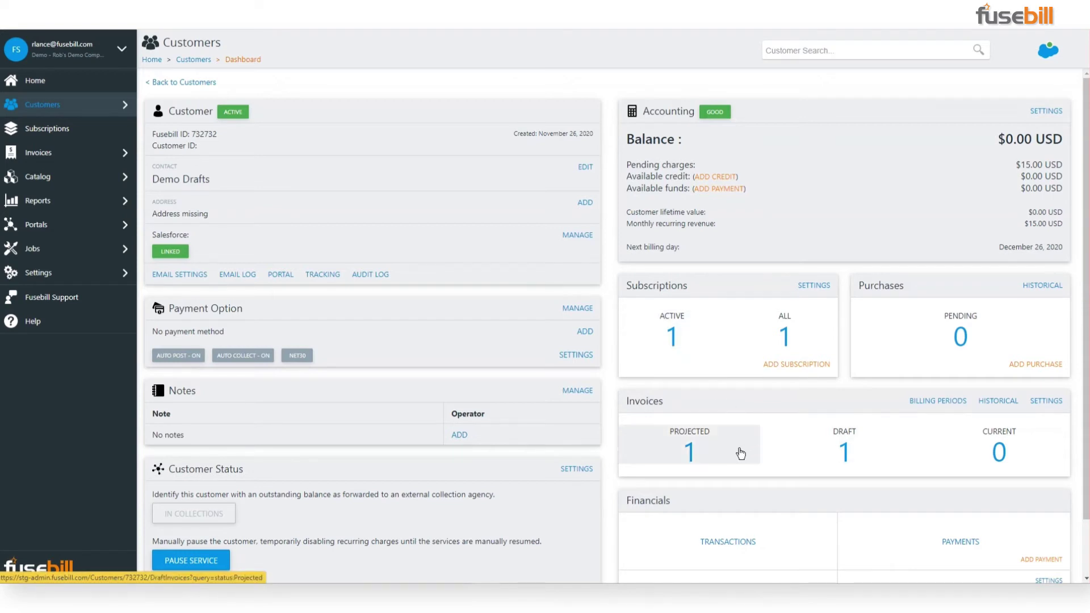
Open the customer's draft invoice and set the Recurring Service charge's start date to November 1, 2020
left_click(827, 461)
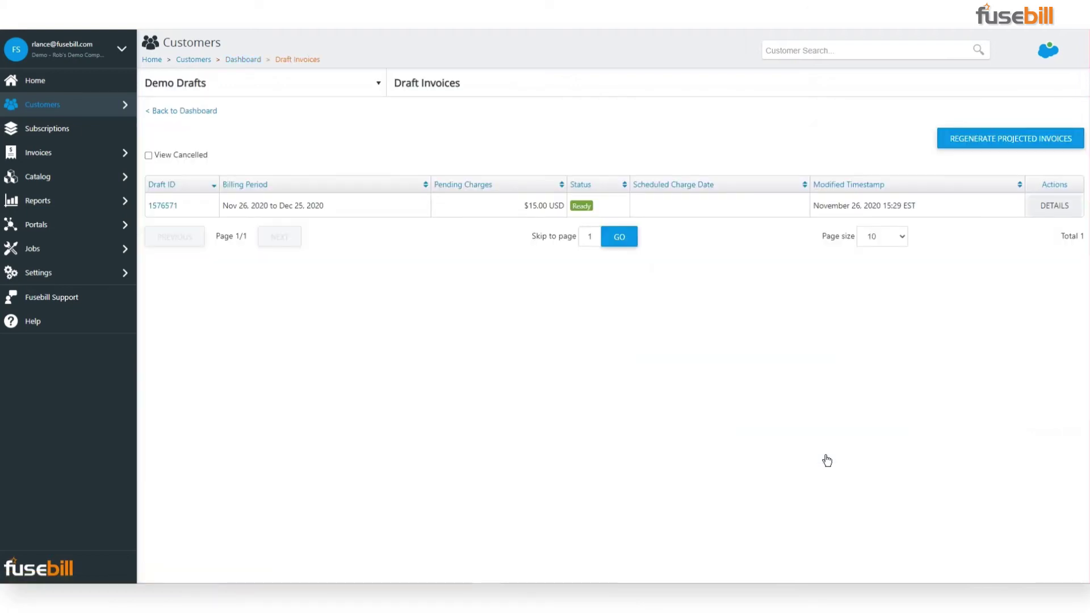
left_click(1054, 207)
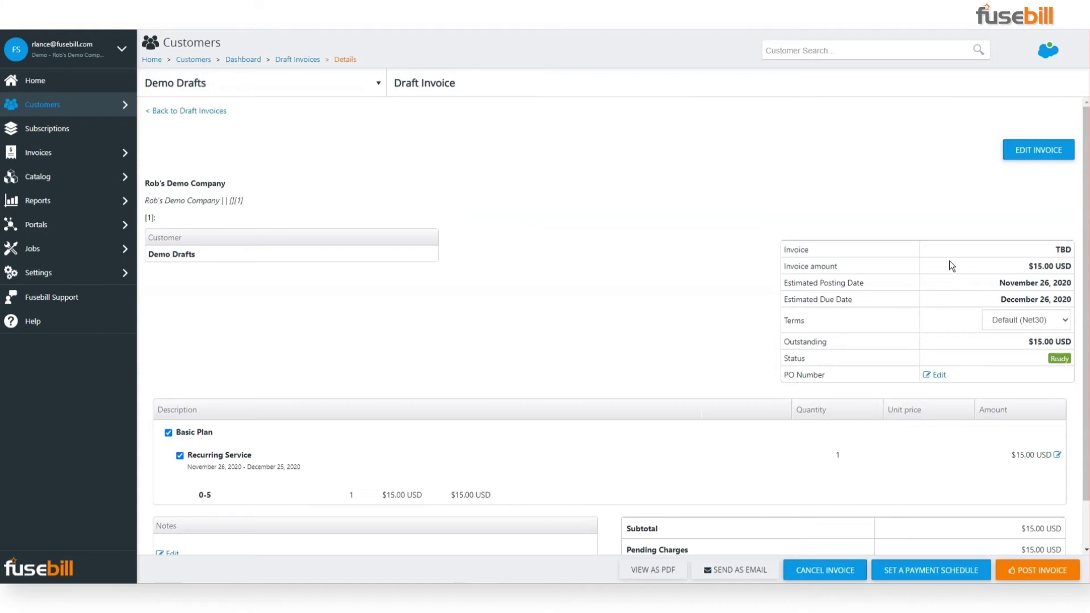
left_click(1023, 163)
left_click(277, 350)
left_click(176, 404)
left_click(1067, 570)
left_click_drag(183, 472, 235, 471)
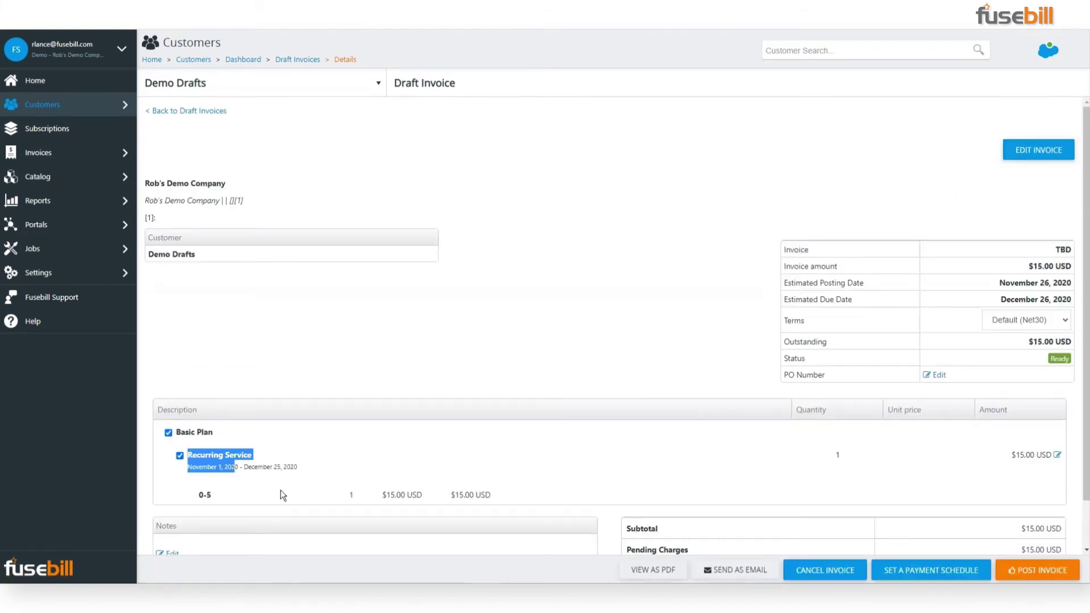
left_click(274, 467)
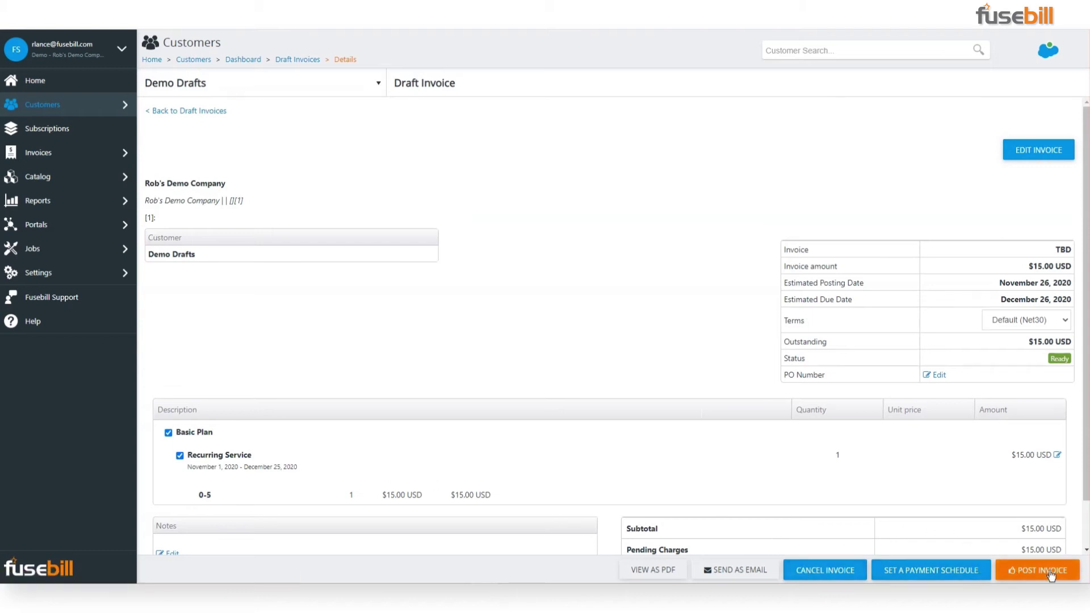
Cancel the draft invoice and return to the customer's draft invoice list
left_click(849, 570)
left_click_drag(1010, 322, 1077, 319)
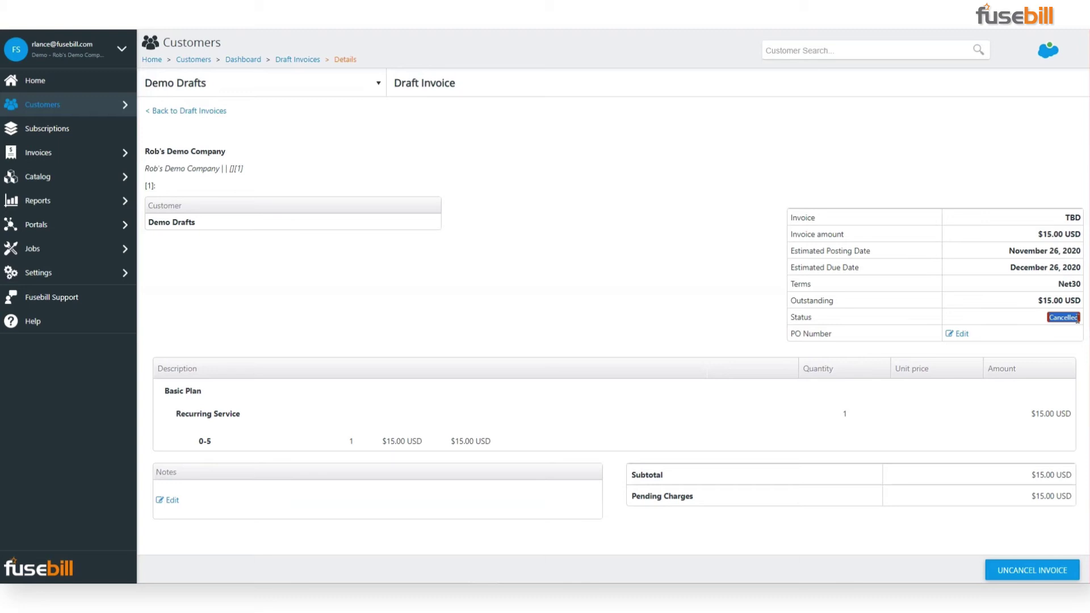
left_click(1040, 316)
left_click(210, 112)
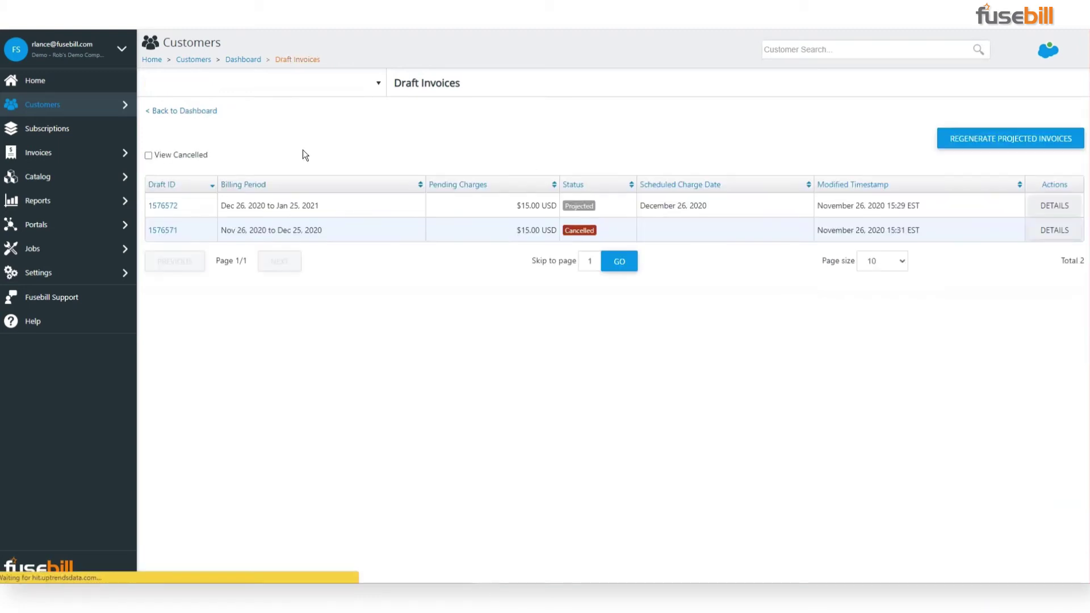
Filter the draft invoice list to show cancelled invoices, and return to the customer dashboard
left_click_drag(458, 230, 613, 230)
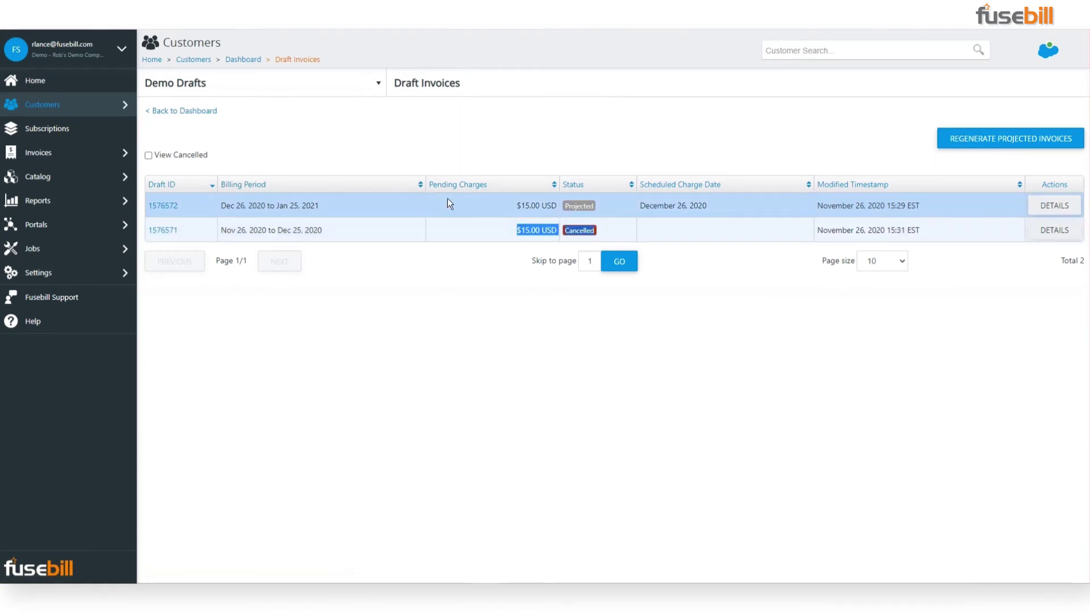
left_click(184, 161)
left_click(183, 159)
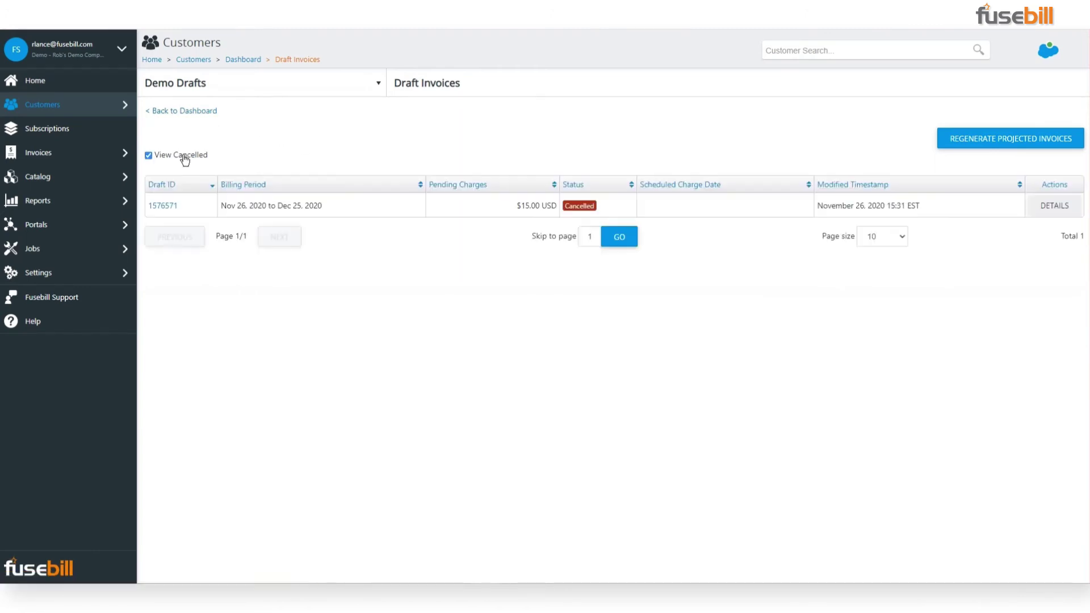
left_click(212, 112)
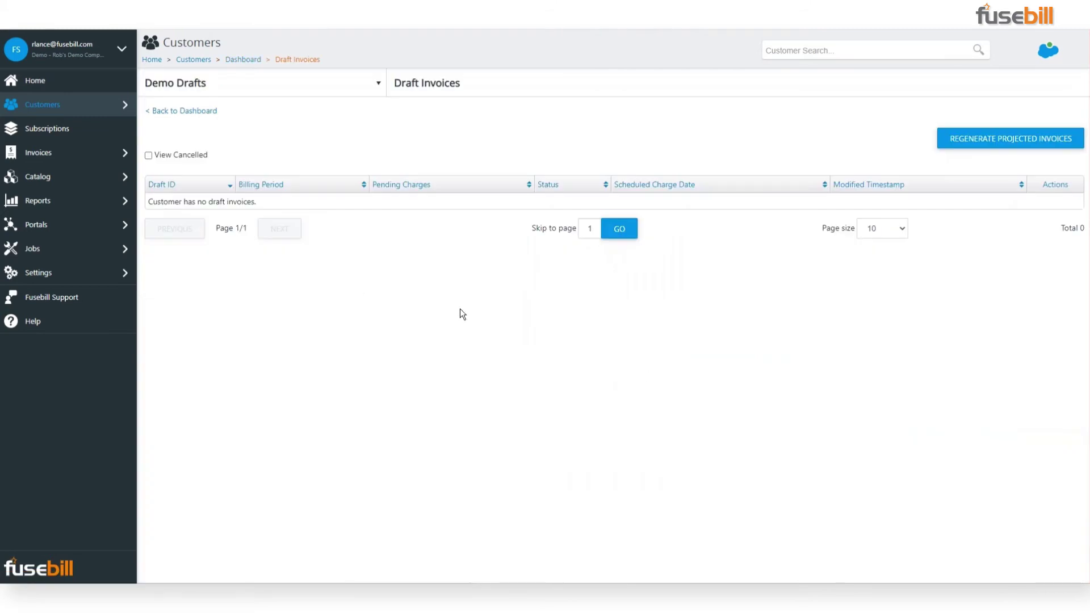
Show the customer's cancelled draft invoices and uncancel the one for Nov 26 to Dec 25, 2020
left_click(167, 159)
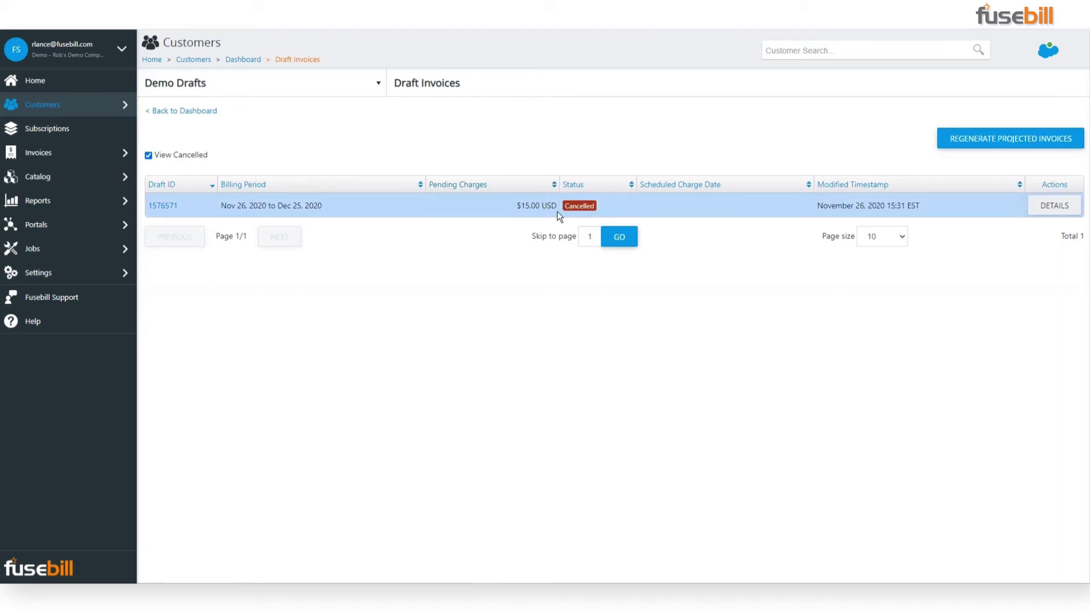
left_click(1068, 206)
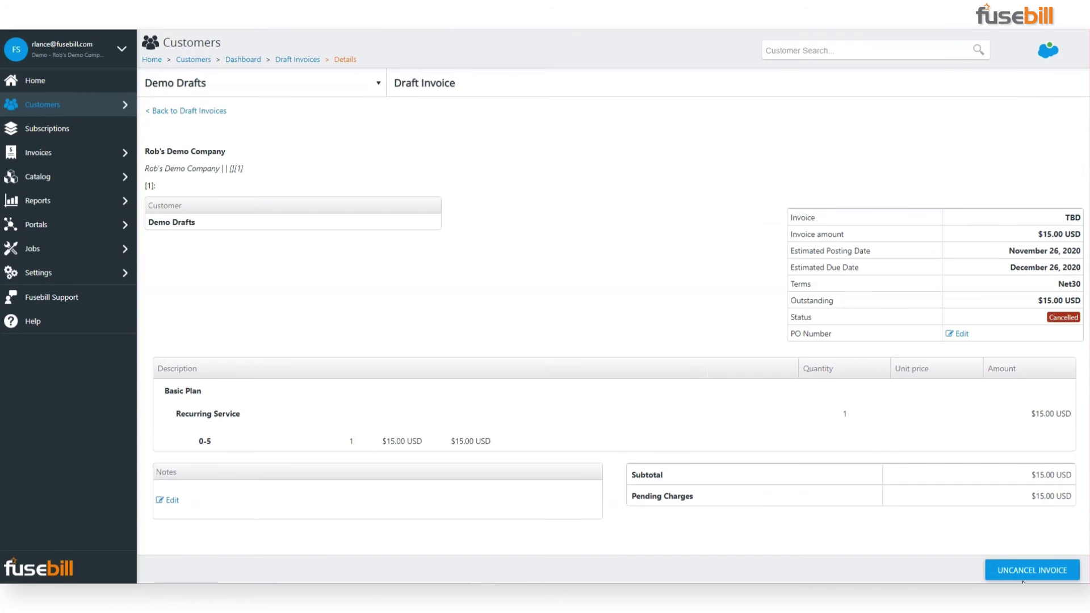
left_click(1025, 572)
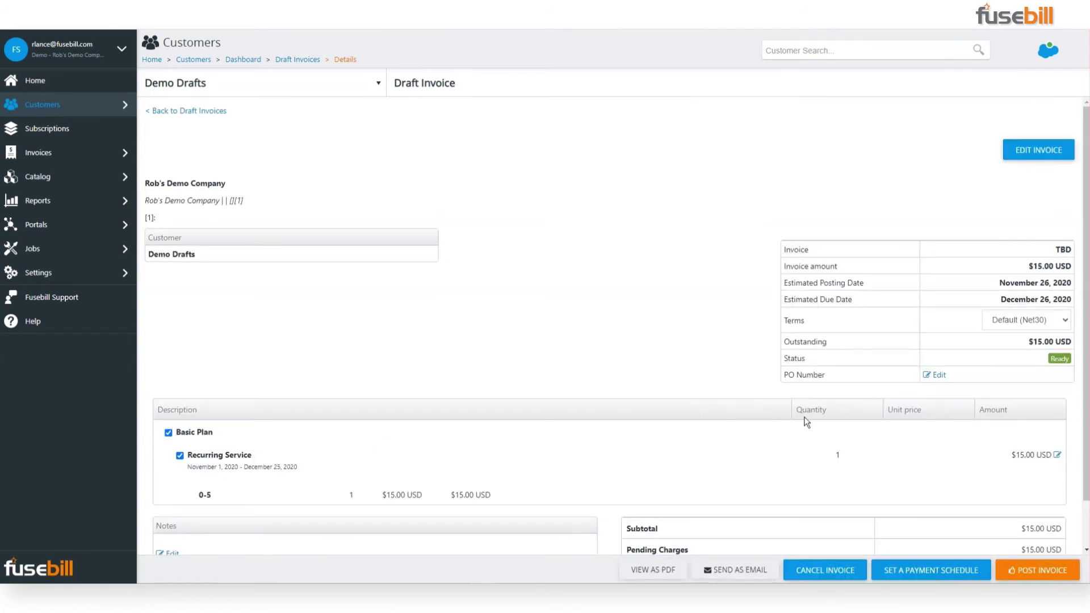
Check the editable fields of the Recurring Service charge without changing them, and post the invoice
left_click(1057, 457)
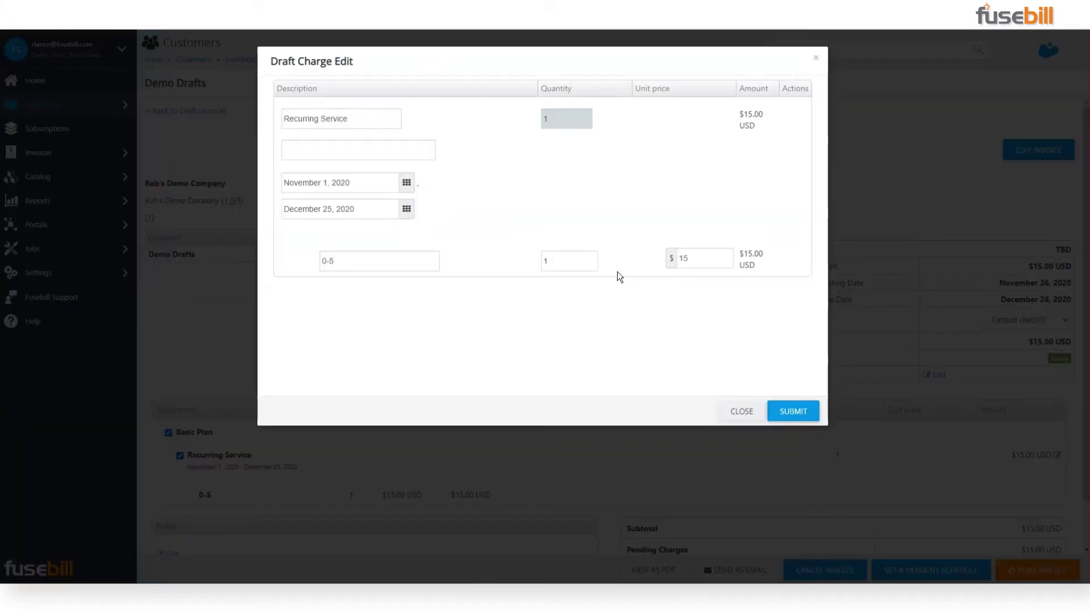
left_click(732, 418)
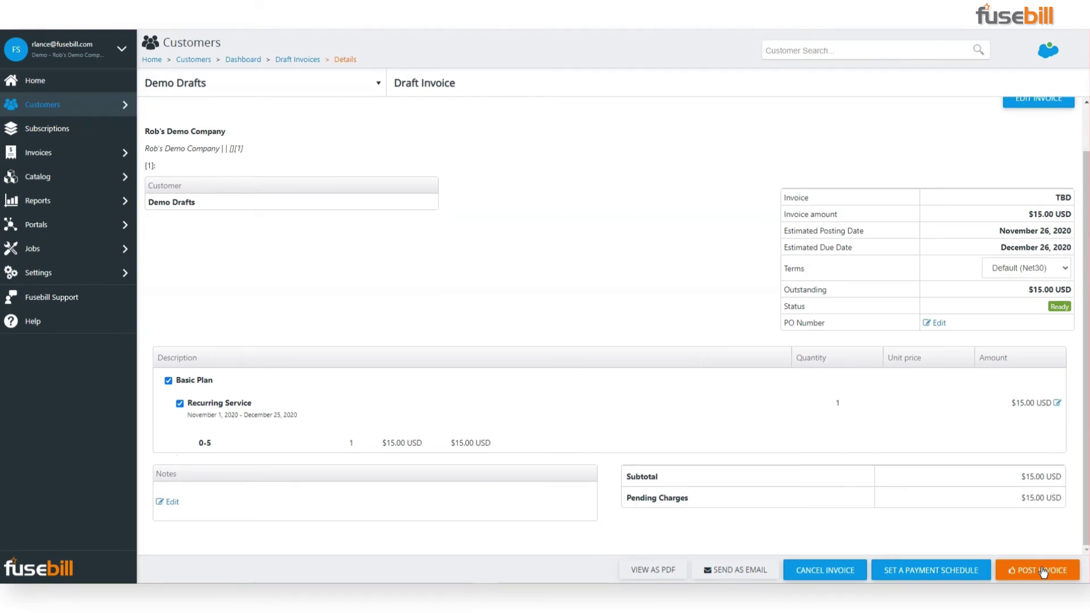
left_click(1043, 571)
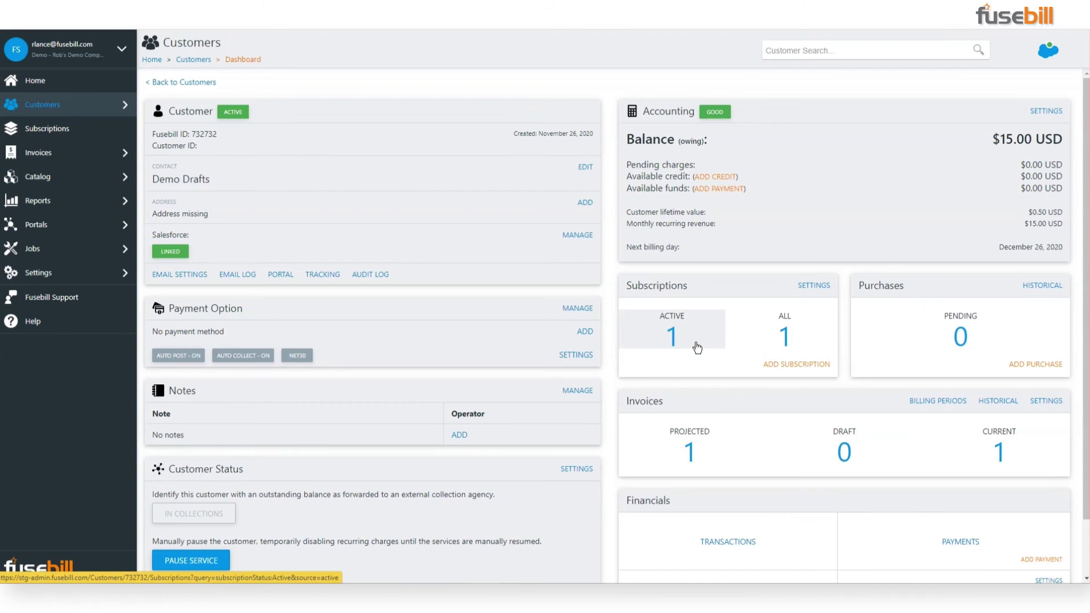
Examine the details of the customer's projected invoice, and return to the customer dashboard
left_click(727, 459)
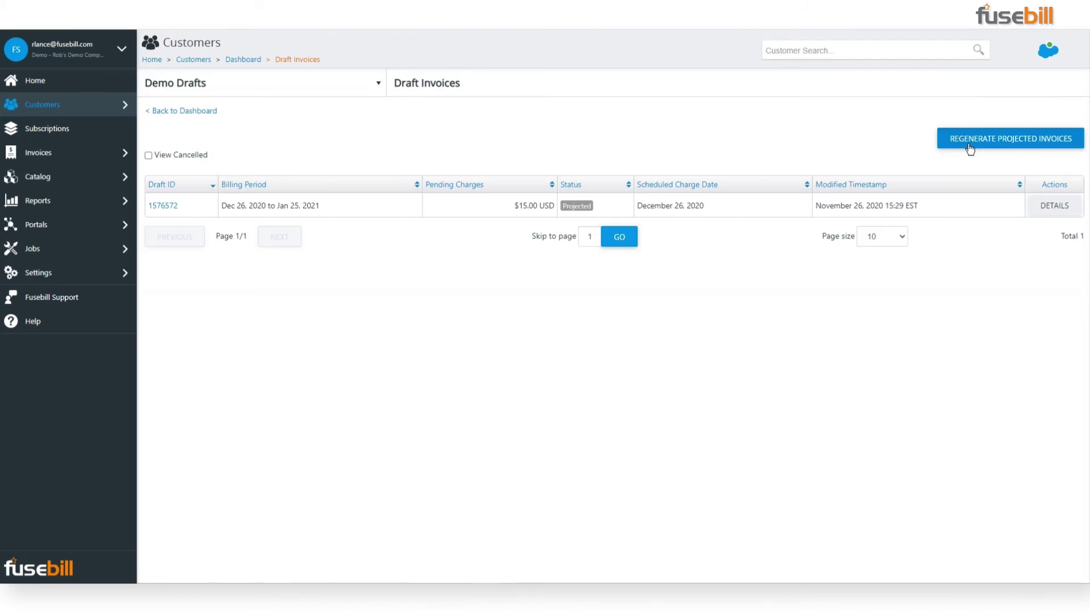
left_click(1051, 210)
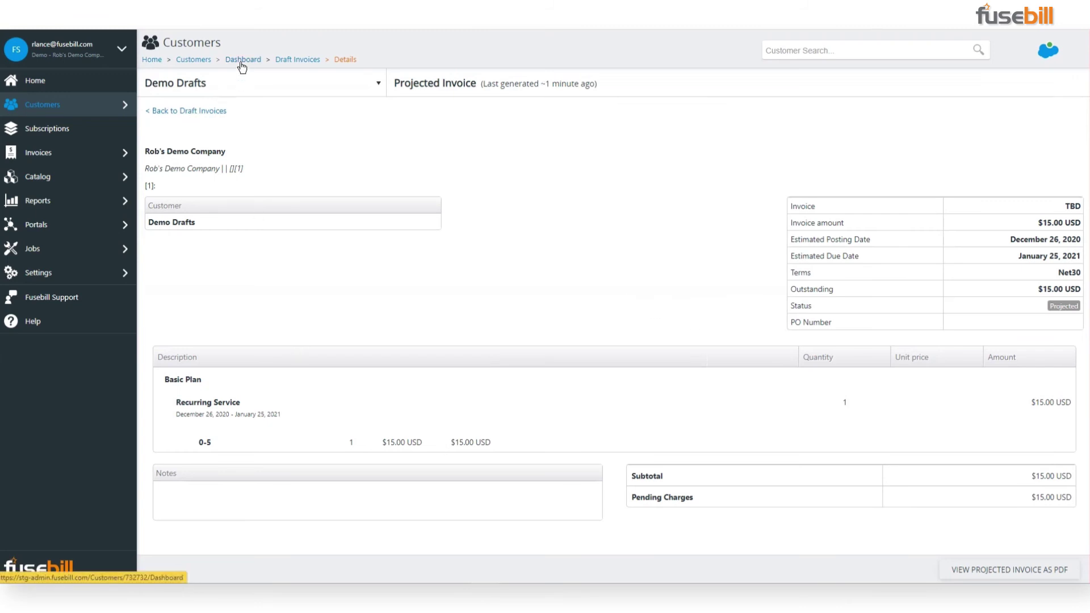
left_click(242, 66)
Open the customer's active Basic Plan subscription and select its Recurring Service product
left_click(659, 341)
left_click(436, 267)
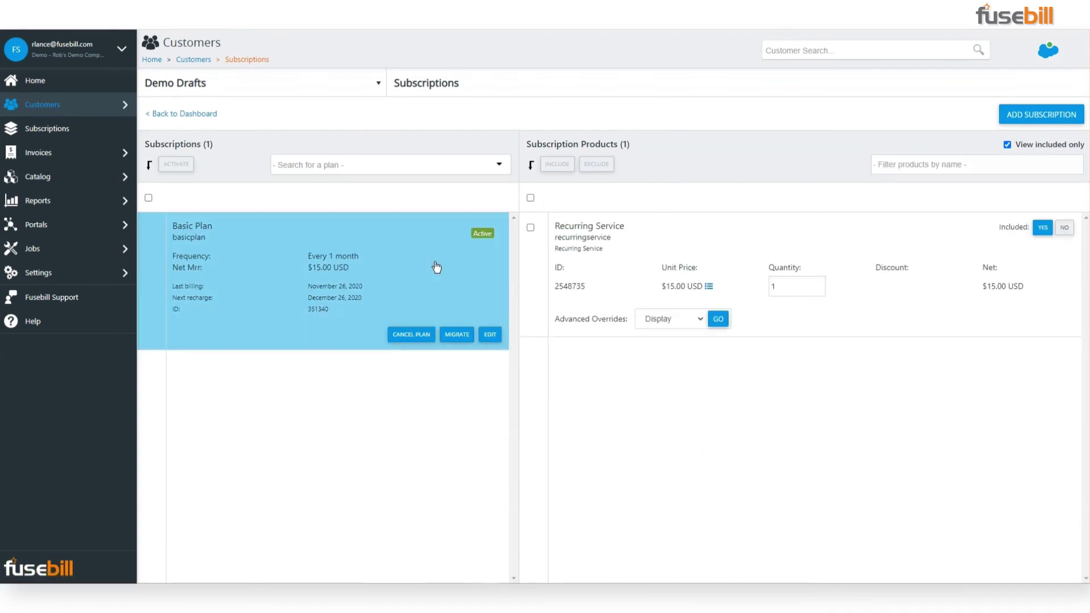
left_click(618, 265)
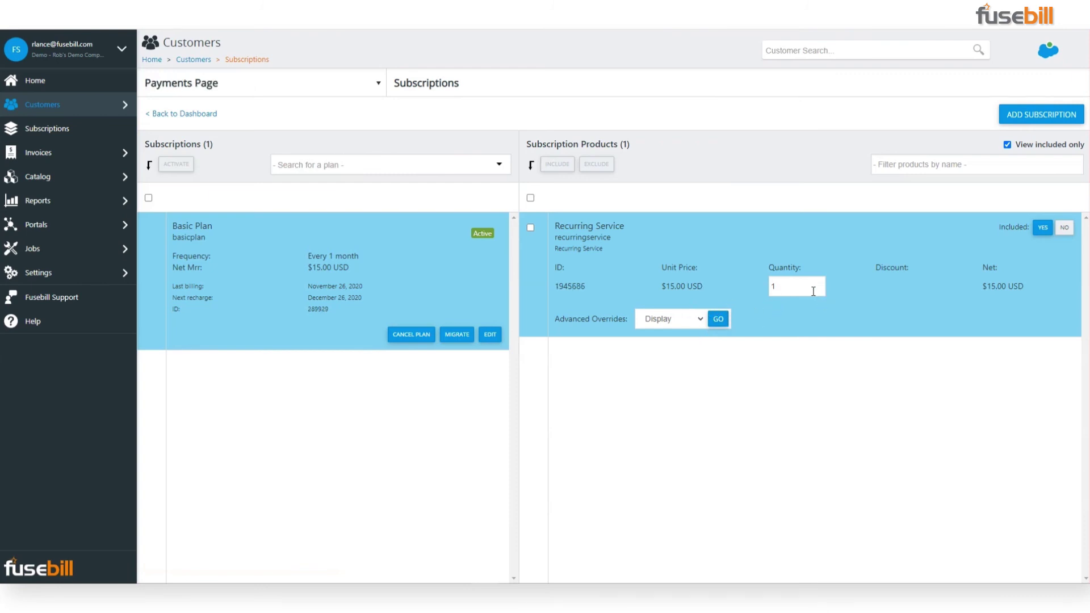
Try a quantity of 2 for the Recurring Service product, and set it back to 1
left_click(770, 287)
double_click(770, 287)
type("2")
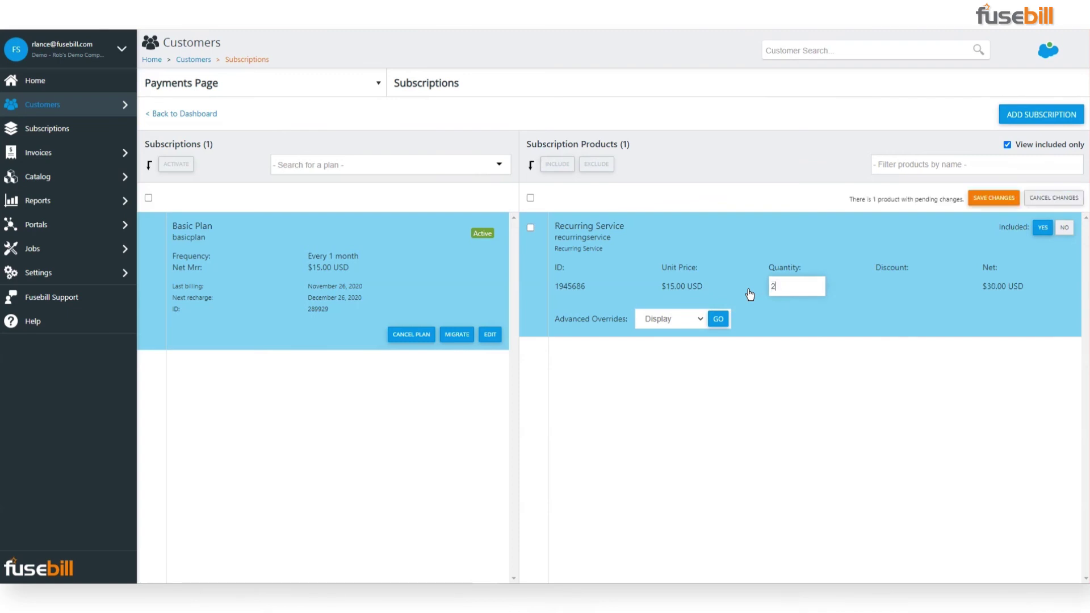
key("BackSpace")
type("1")
Override the Recurring Service product's pricing with a unit price of $20.00 USD
left_click(667, 318)
left_click(718, 318)
scroll(706, 253, "down", 2)
scroll(705, 256, "up", 2)
scroll(722, 370, "down", 2)
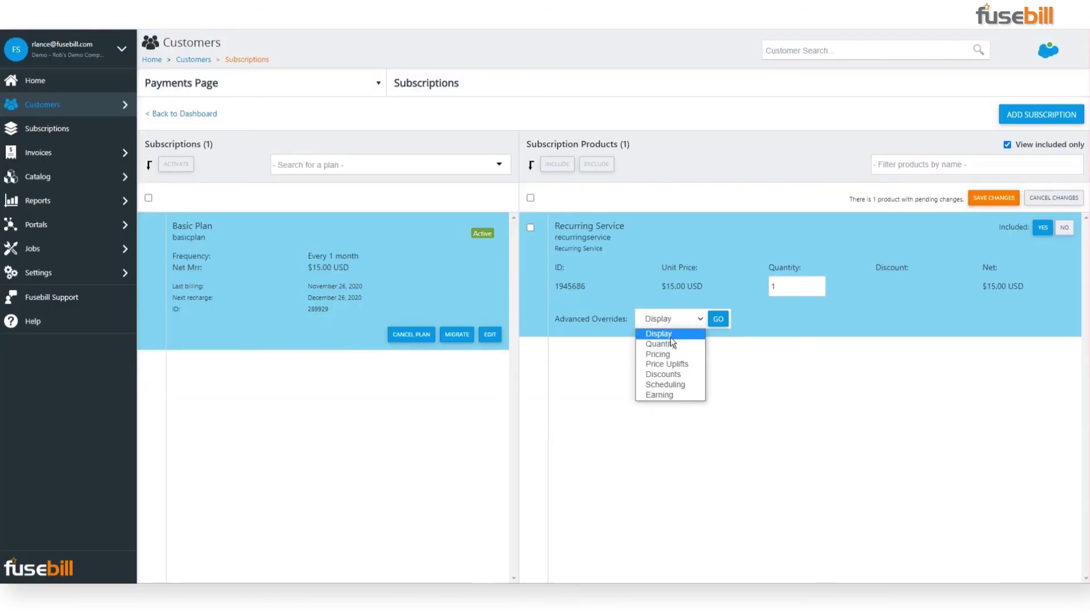
left_click(670, 355)
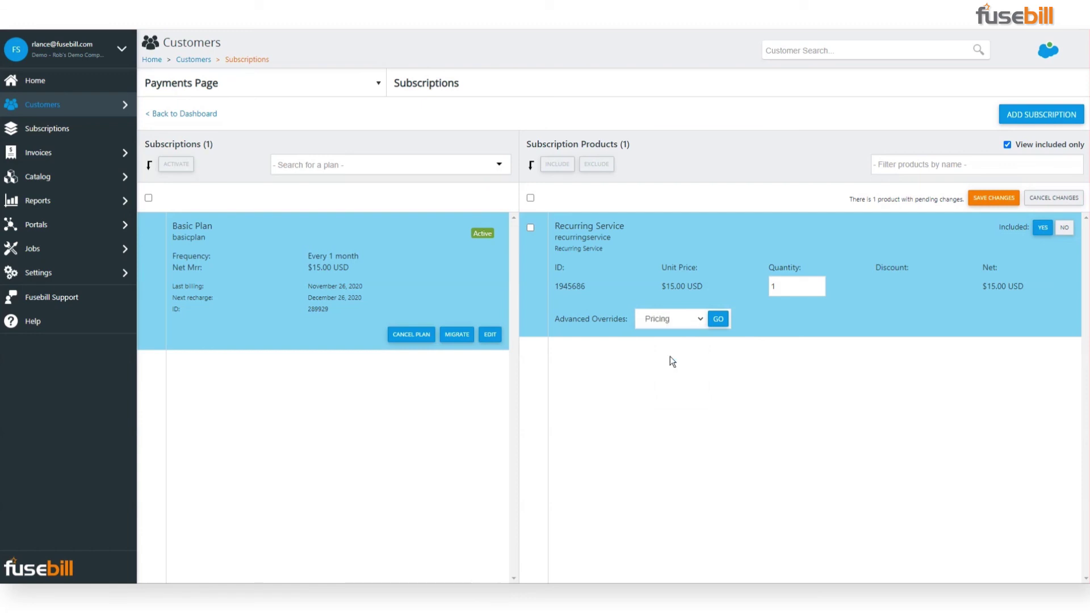
left_click(718, 319)
double_click(382, 302)
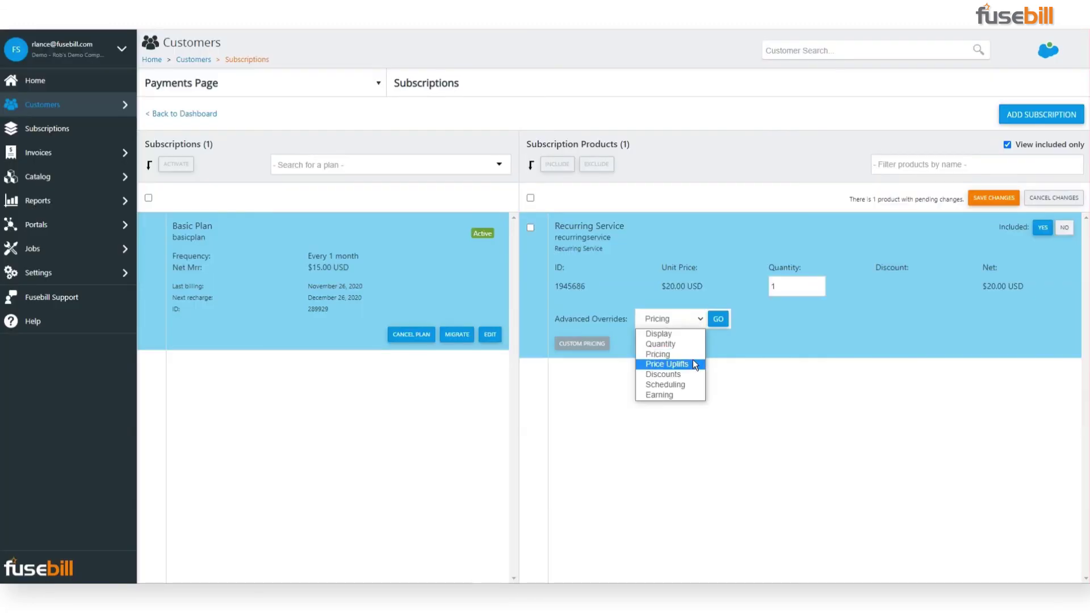
Try to add an immediate 10 percent discount to Recurring Service that continues for a limited number of periods
left_click(663, 374)
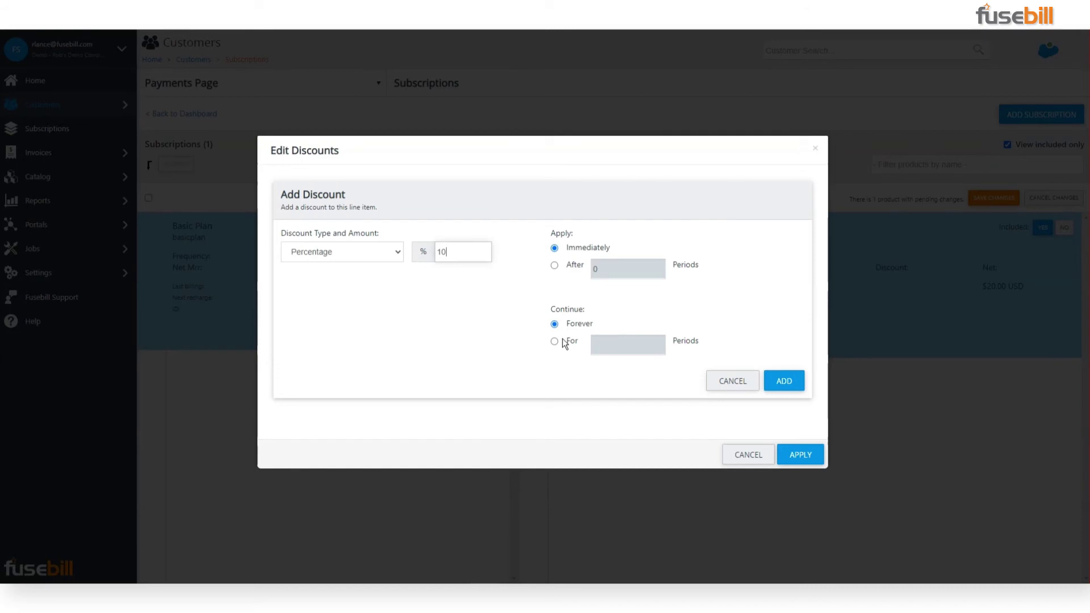
left_click(556, 342)
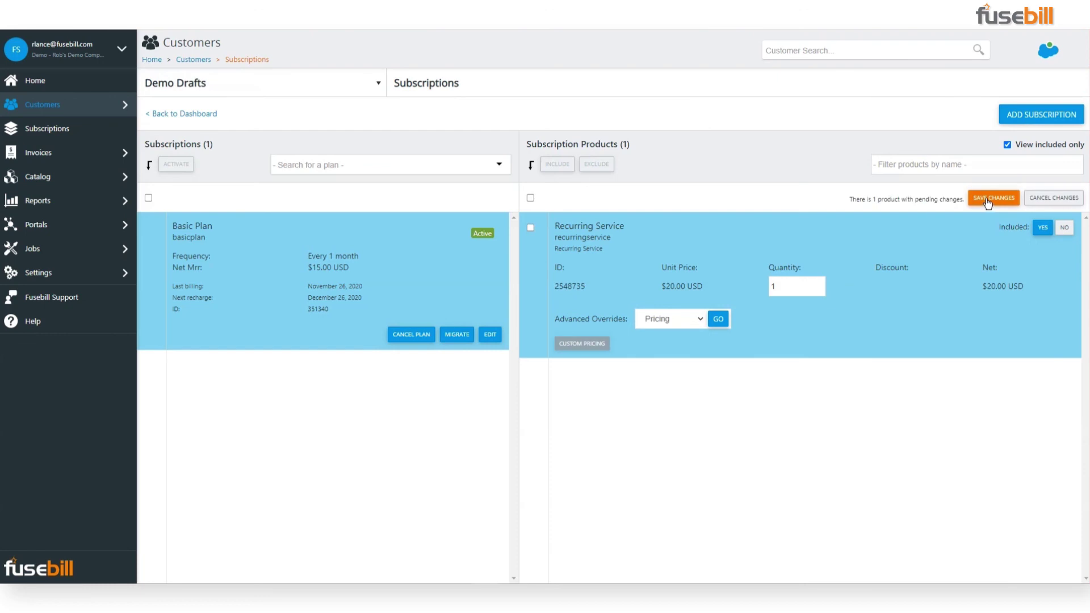
Save the pending Recurring Service price change and open the customer's projected invoices
left_click(988, 198)
left_click(183, 114)
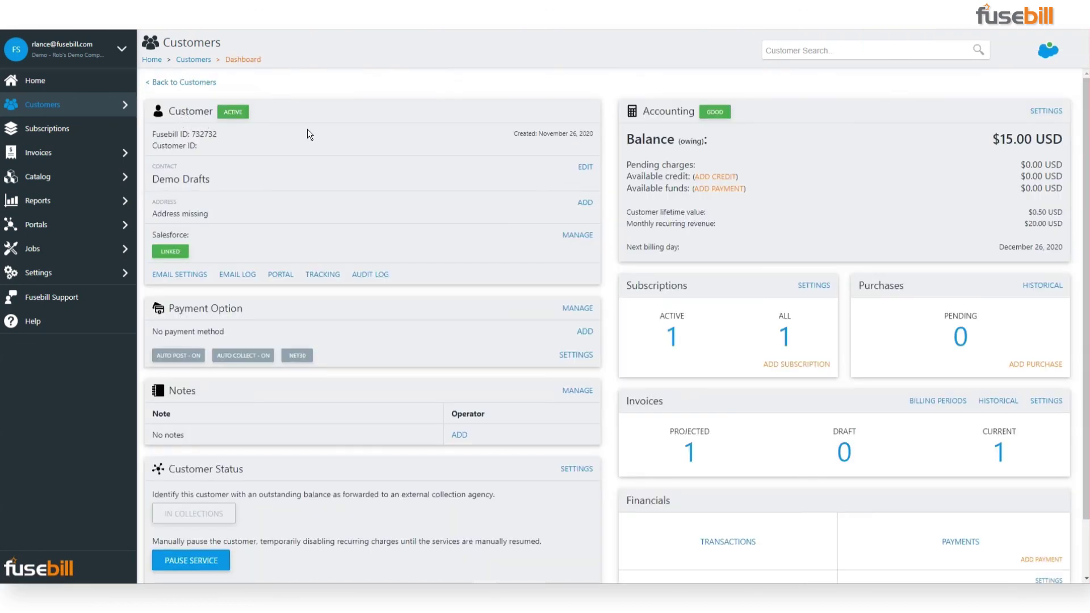
left_click(687, 443)
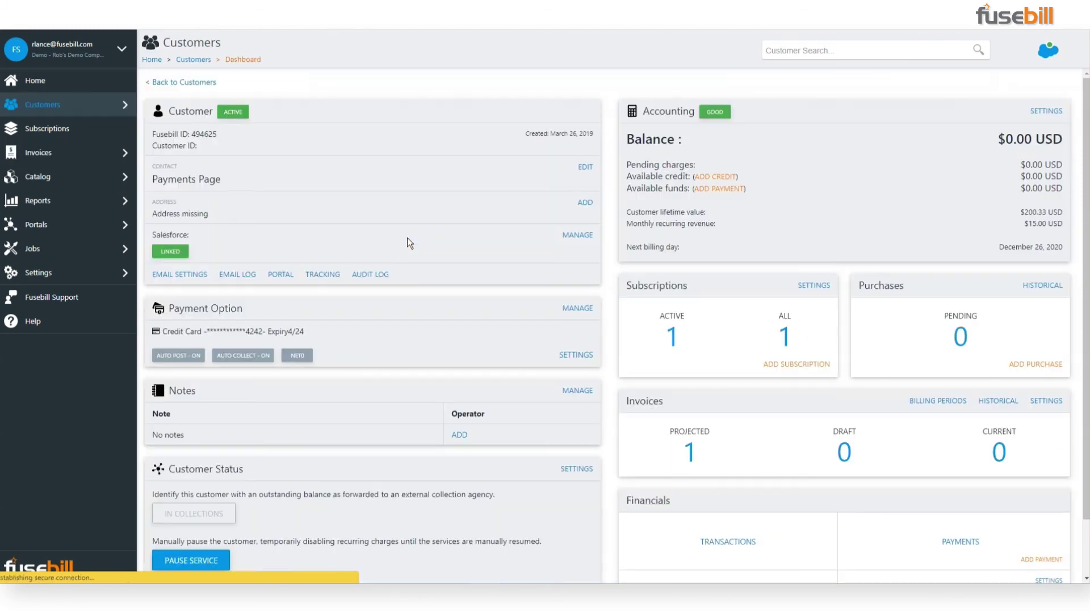
Open the active subscriptions of the Payments Page customer
left_click(675, 342)
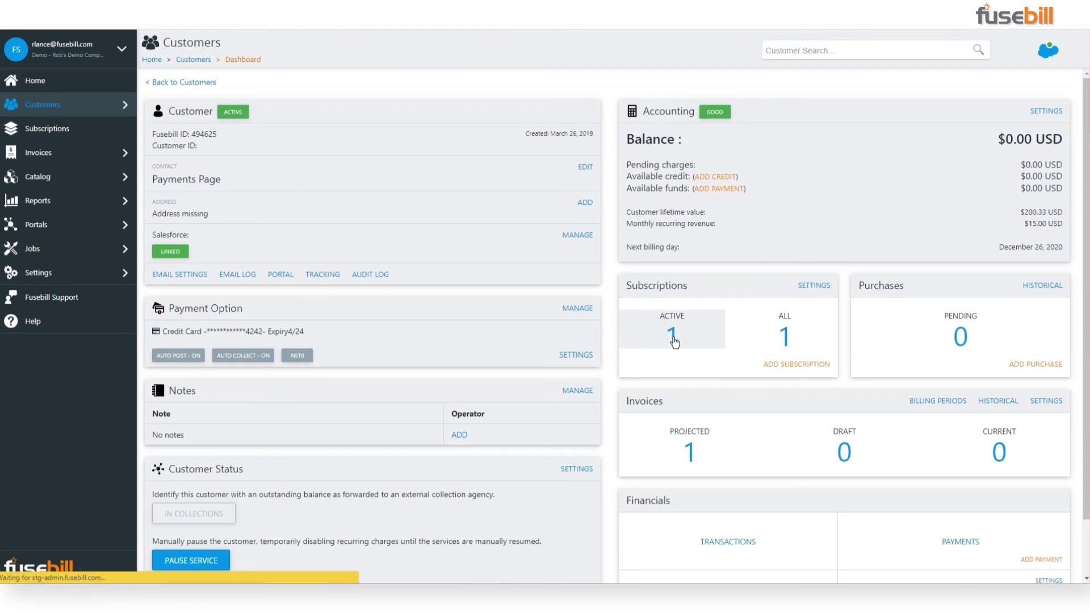